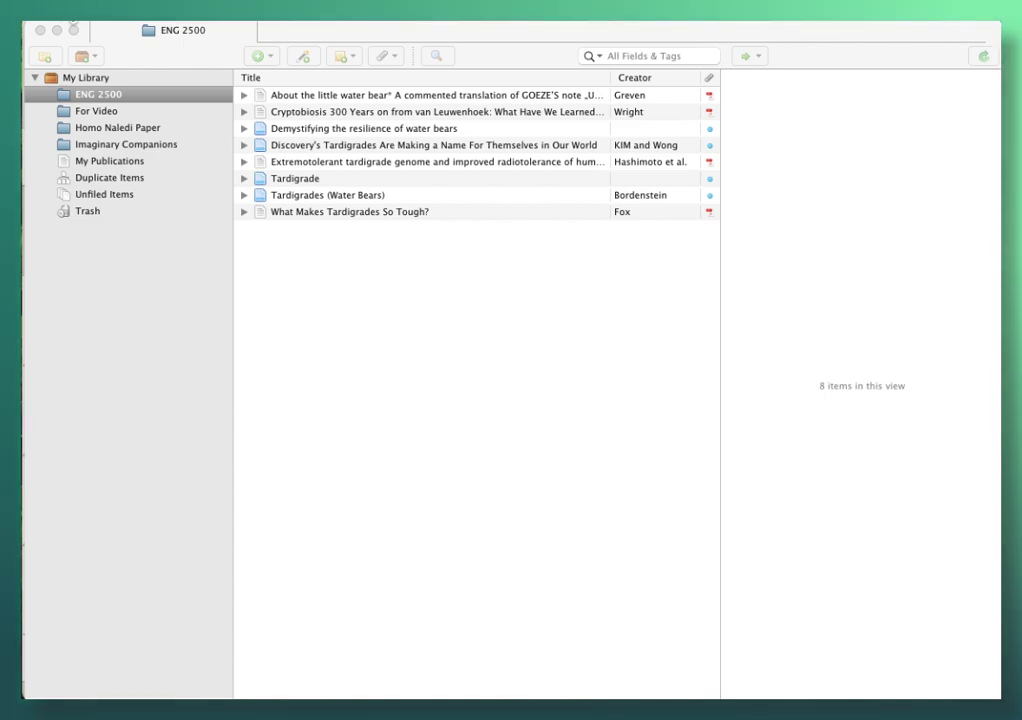
Minimize the ENG 2500 library to reveal the Word paper 'Tardigrades I Have Known and Loved'.
{"action": "left_click", "coordinate": [57, 31]}
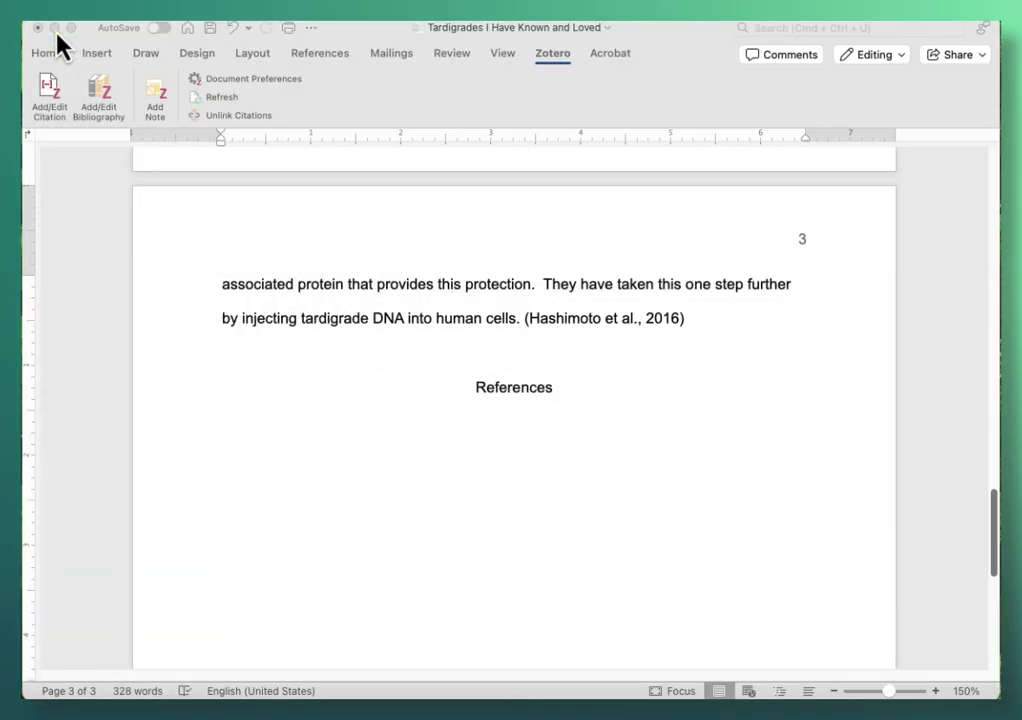
Place the cursor on the empty line beneath the References heading in the Word paper.
{"action": "left_click", "coordinate": [105, 242]}
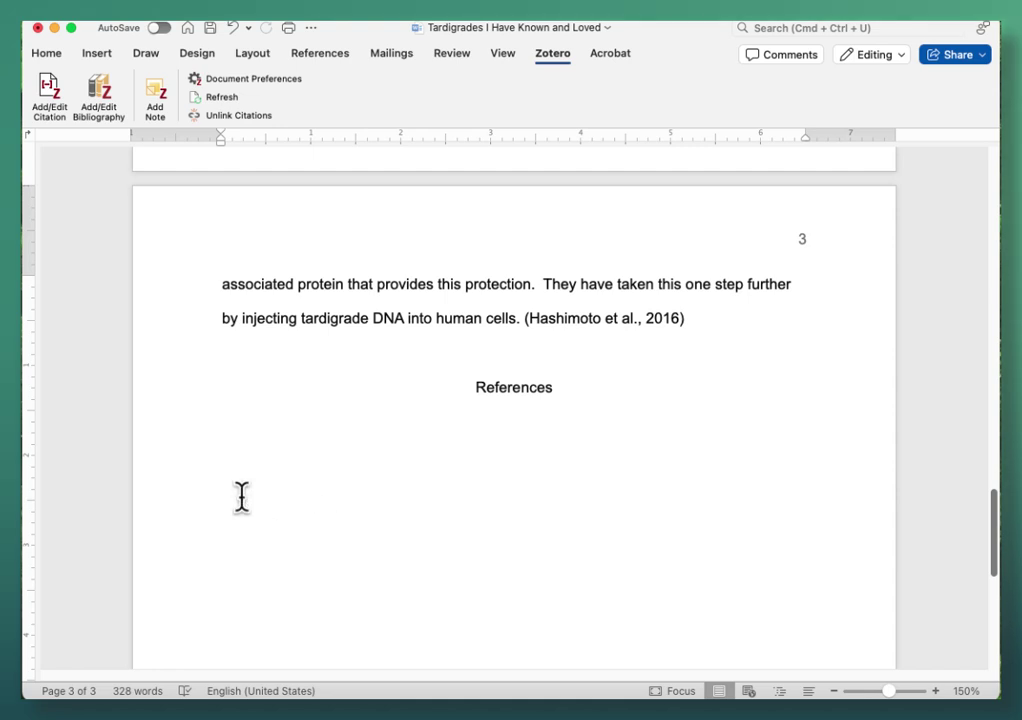
Insert the Zotero bibliography under References with Add/Edit Bibliography, then review the alphabetized entries.
{"action": "left_click", "coordinate": [101, 100]}
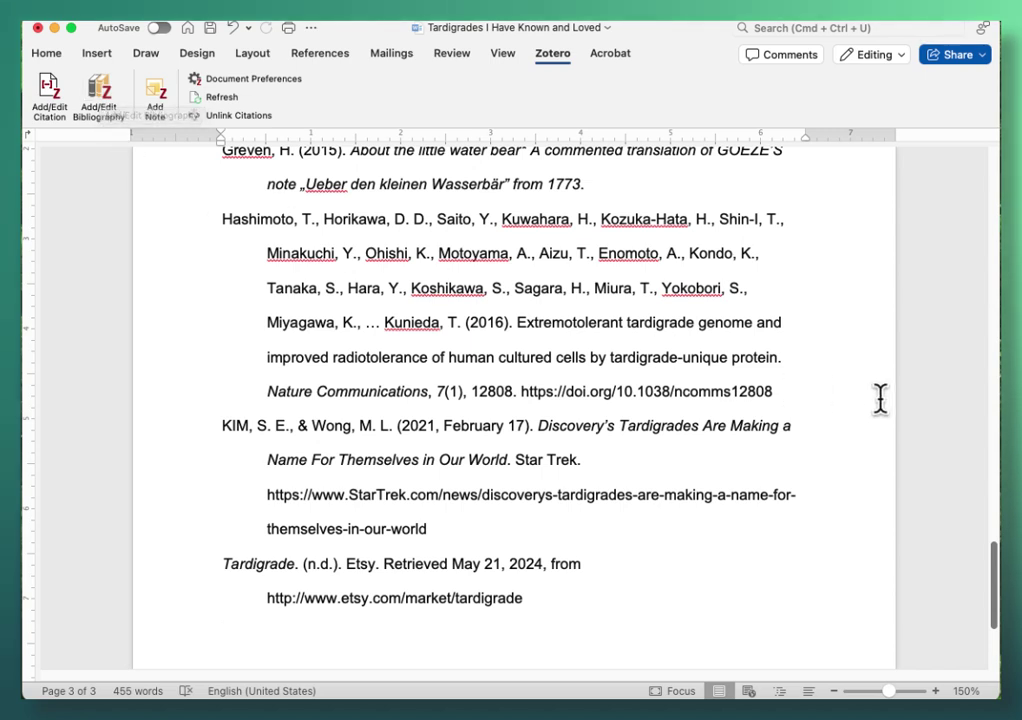
{"action": "scroll", "coordinate": [885, 398], "scroll_direction": "up", "scroll_amount": 3}
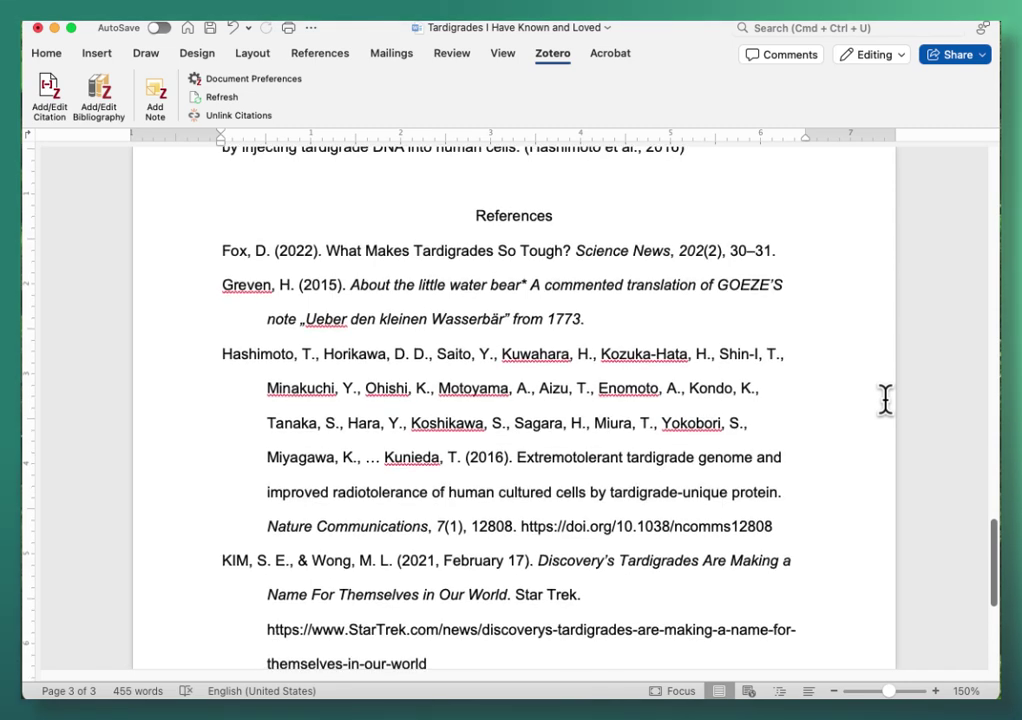
{"action": "scroll", "coordinate": [885, 398], "scroll_direction": "up", "scroll_amount": 1}
{"action": "scroll", "coordinate": [885, 400], "scroll_direction": "up", "scroll_amount": 1}
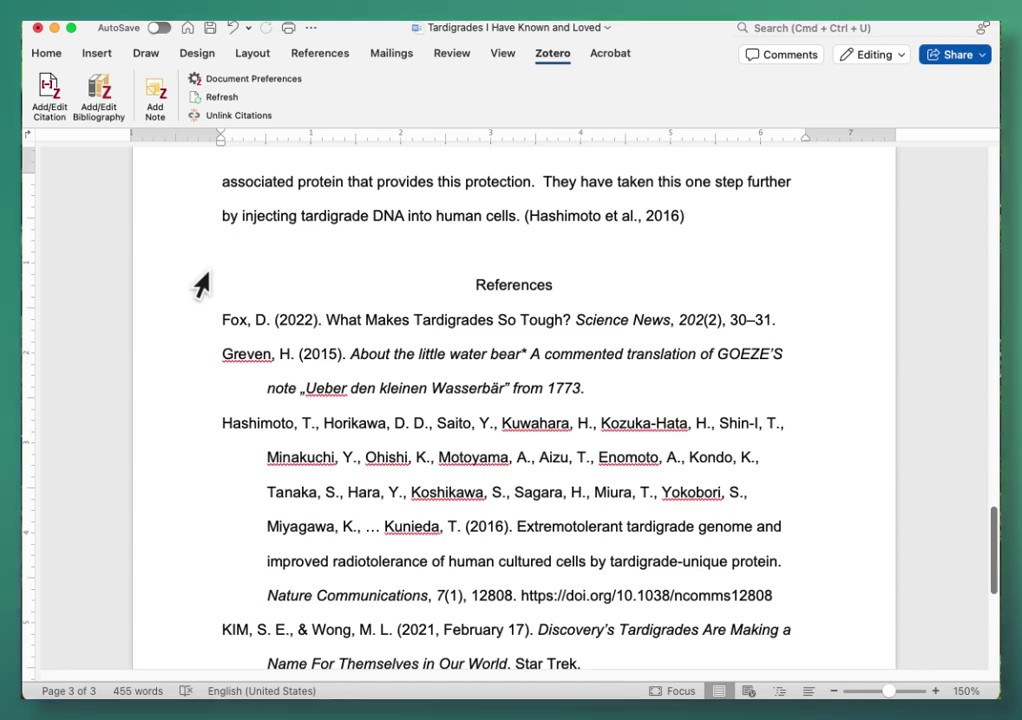
Select the entire inserted reference list and delete it, leaving References empty.
{"action": "left_click_drag", "start_coordinate": [188, 336], "coordinate": [234, 622]}
{"action": "key", "text": "BackSpace"}
{"action": "scroll", "coordinate": [234, 622], "scroll_direction": "up", "scroll_amount": 2}
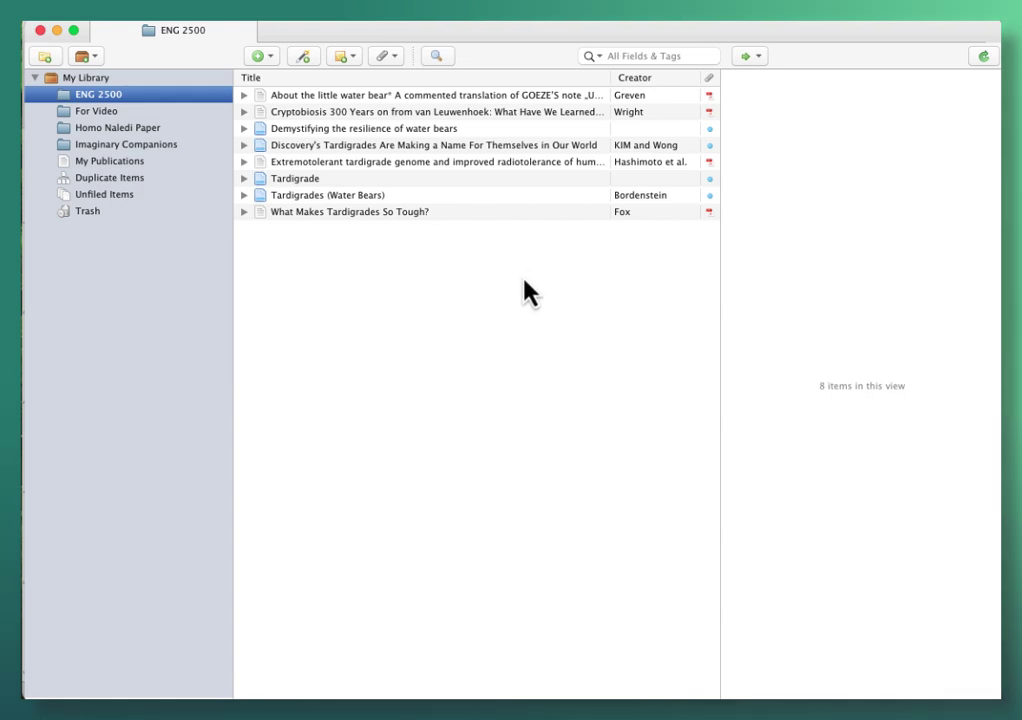
Save an APA 7th bibliography of all eight items, replacing Untitled Bibliography.rtf in Downloads.
{"action": "left_click", "coordinate": [452, 330]}
{"action": "key", "text": "super+a"}
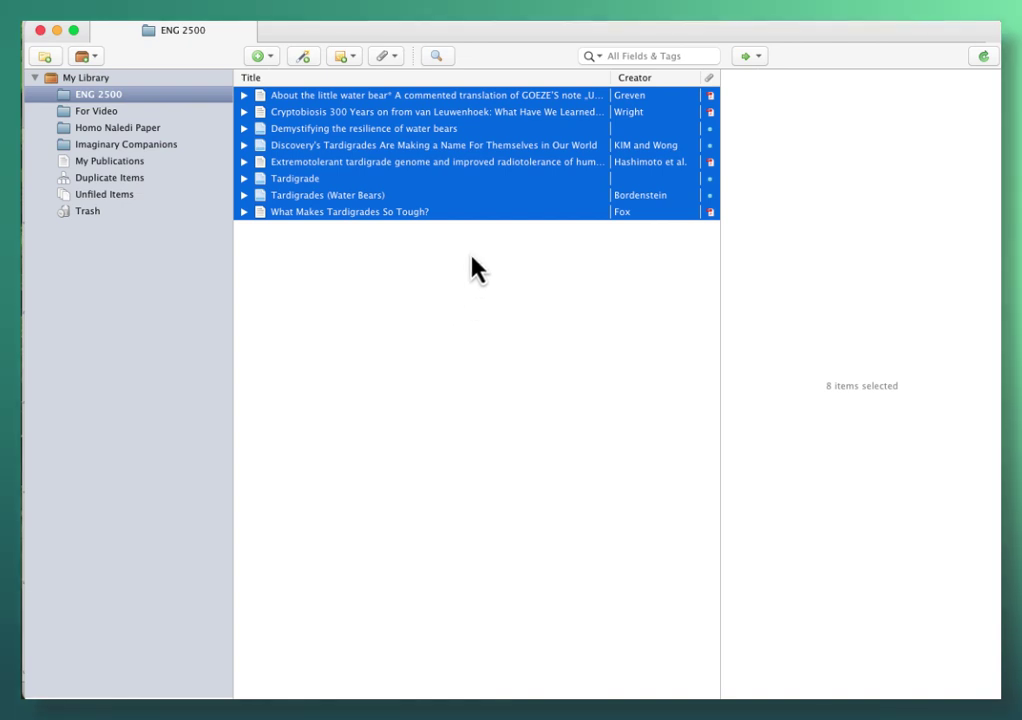
{"action": "right_click", "coordinate": [494, 168]}
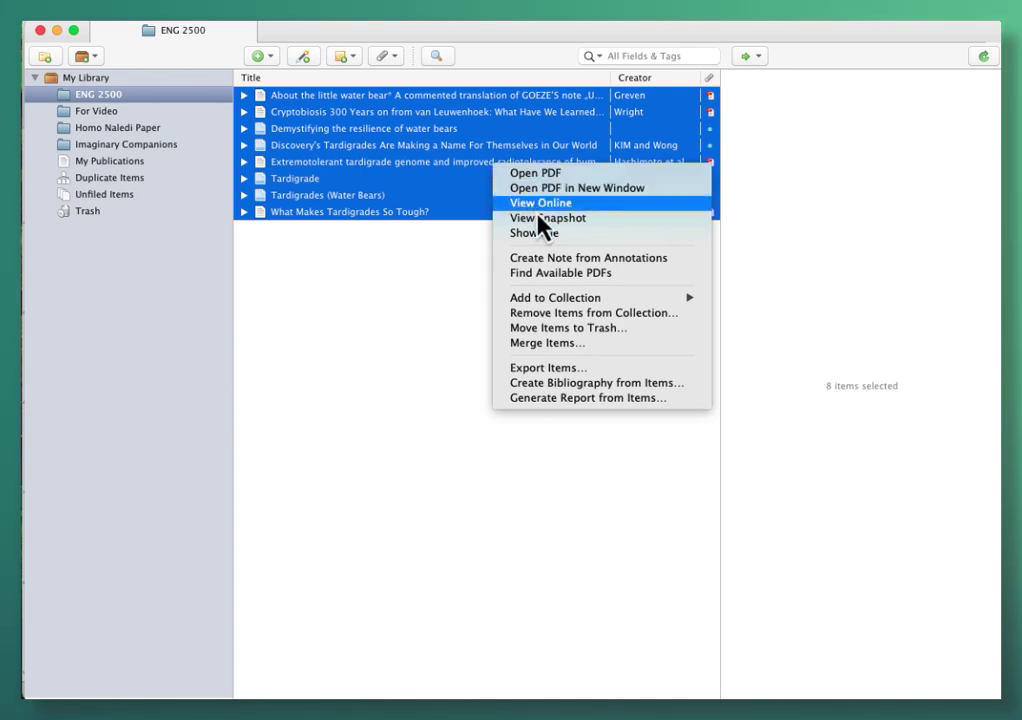
{"action": "left_click", "coordinate": [578, 389]}
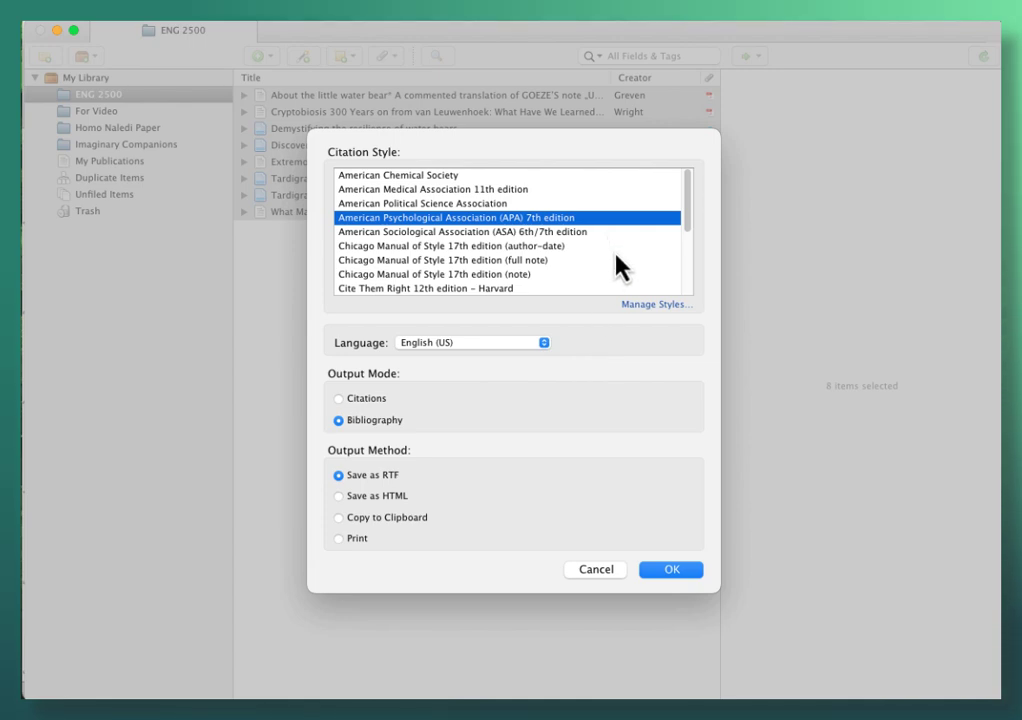
{"action": "left_click", "coordinate": [657, 578]}
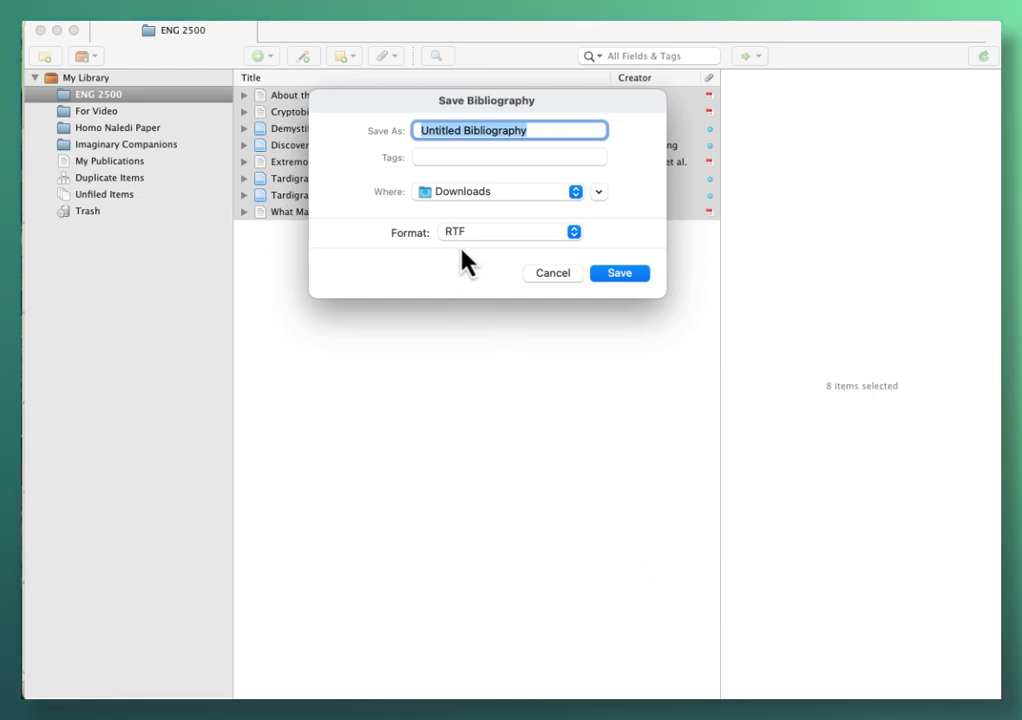
{"action": "left_click", "coordinate": [632, 280]}
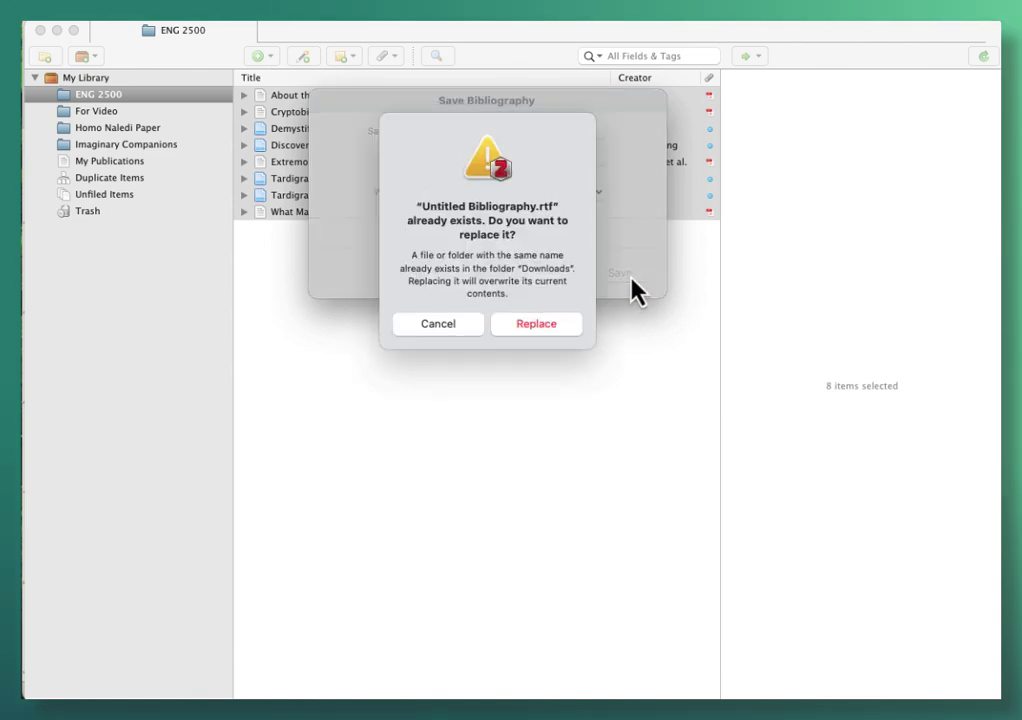
{"action": "left_click", "coordinate": [530, 328]}
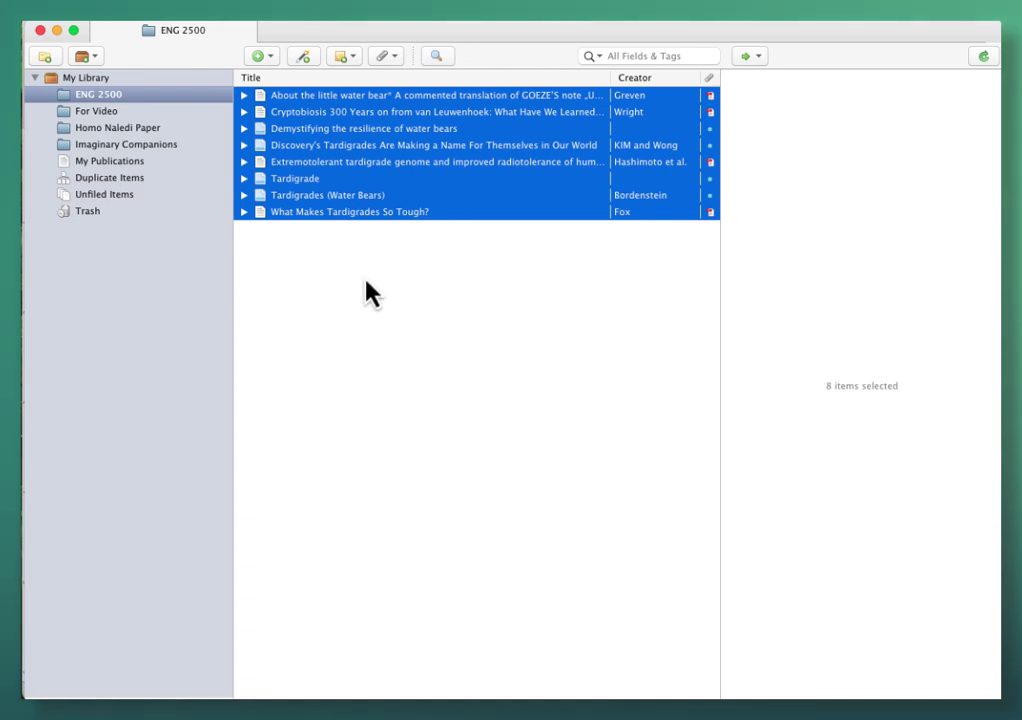
Minimize Zotero and re-insert the bibliography under References, scrolling to check the entries.
{"action": "left_click", "coordinate": [57, 31]}
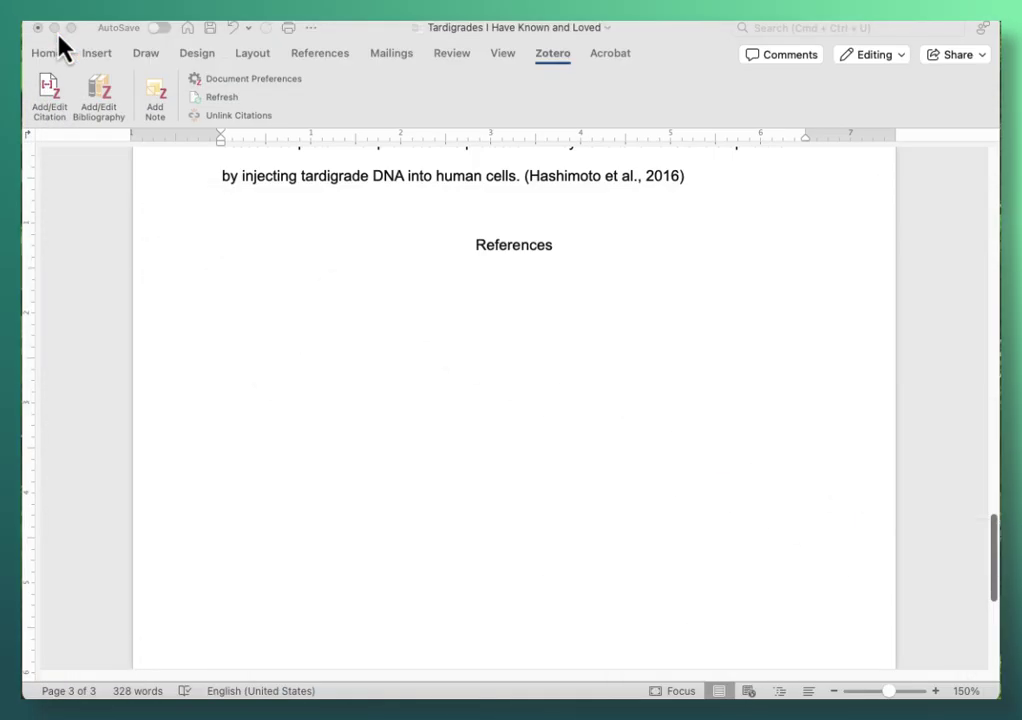
{"action": "left_click", "coordinate": [221, 293]}
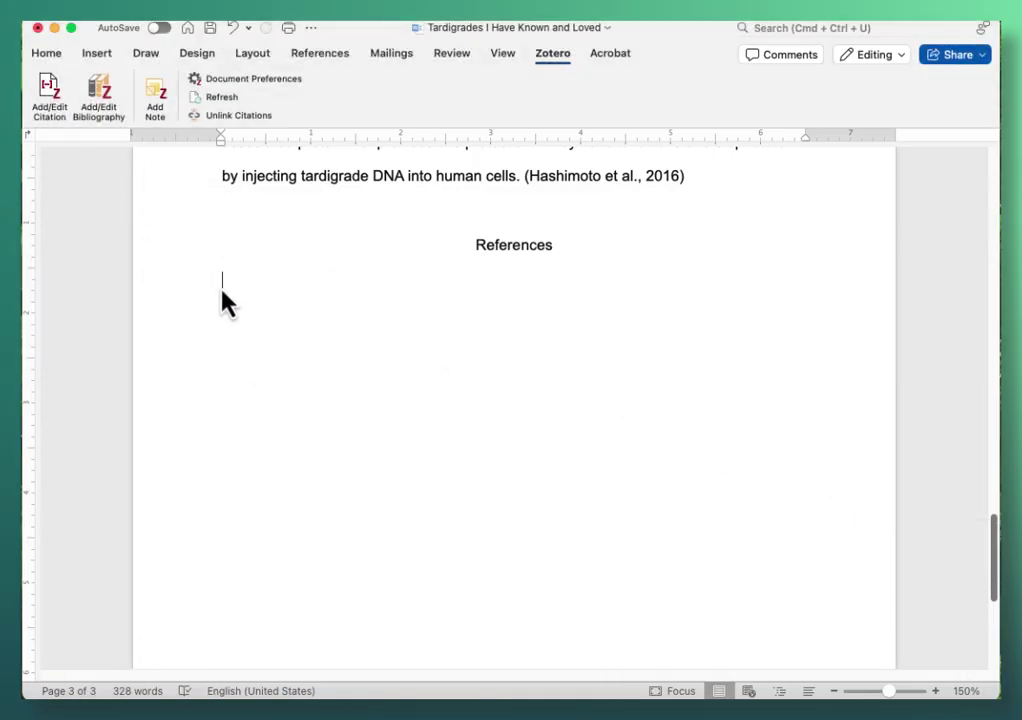
{"action": "left_click", "coordinate": [103, 98]}
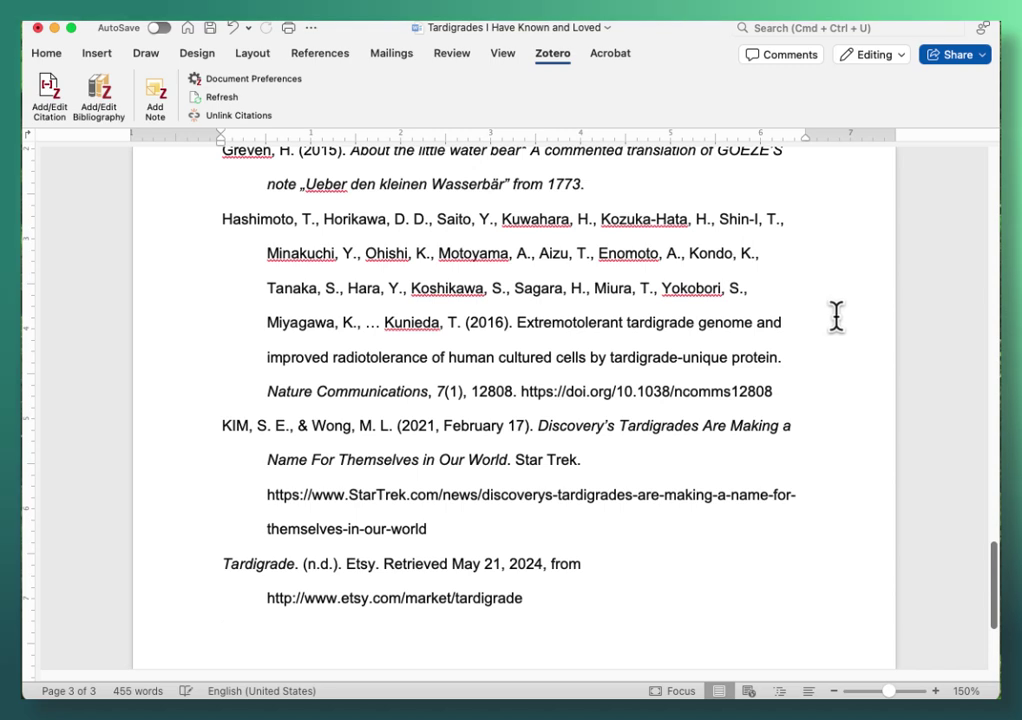
{"action": "scroll", "coordinate": [836, 316], "scroll_direction": "up", "scroll_amount": 3}
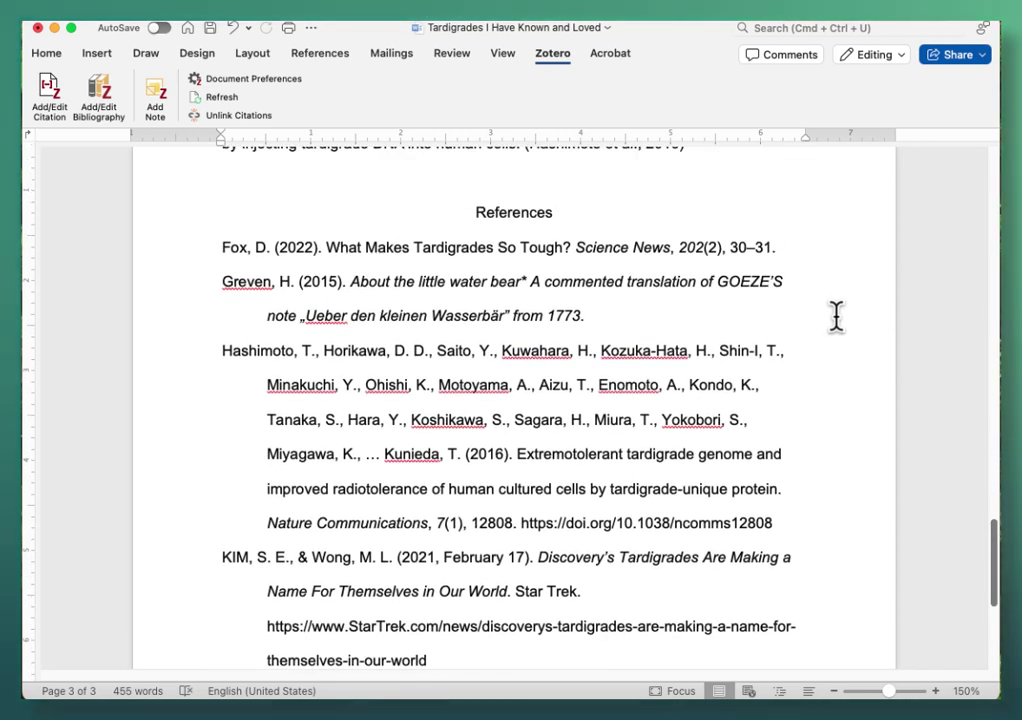
{"action": "scroll", "coordinate": [836, 316], "scroll_direction": "down", "scroll_amount": 2}
{"action": "scroll", "coordinate": [836, 316], "scroll_direction": "down", "scroll_amount": 2}
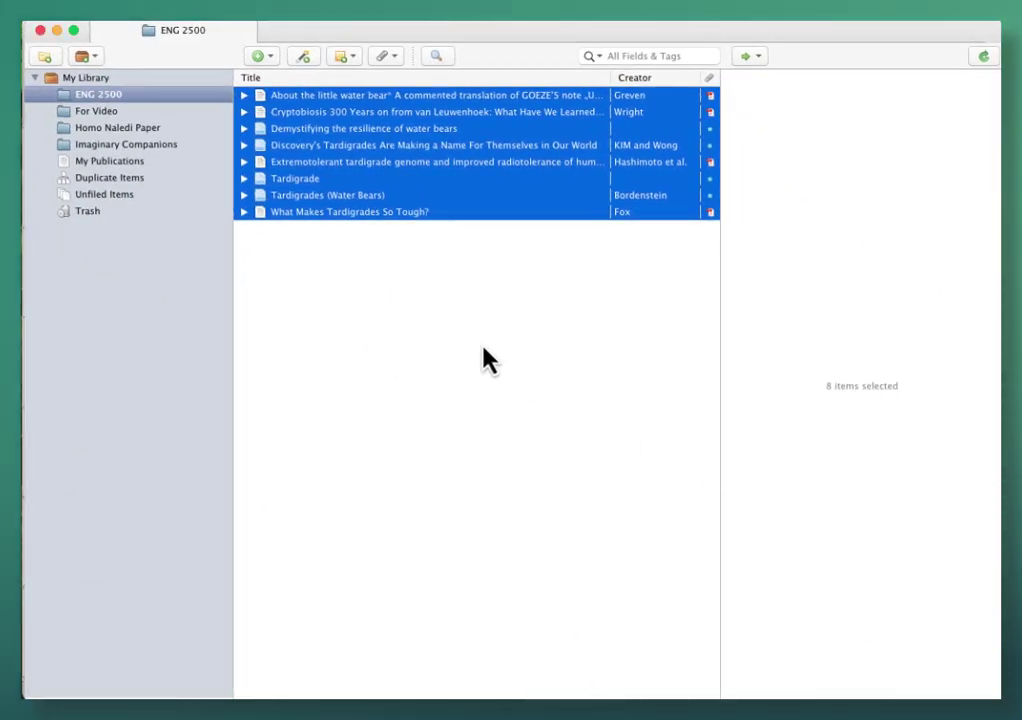
Change the Discovery's Tardigrades item's first author surname from all-caps KIM to Kim.
{"action": "left_click", "coordinate": [622, 150]}
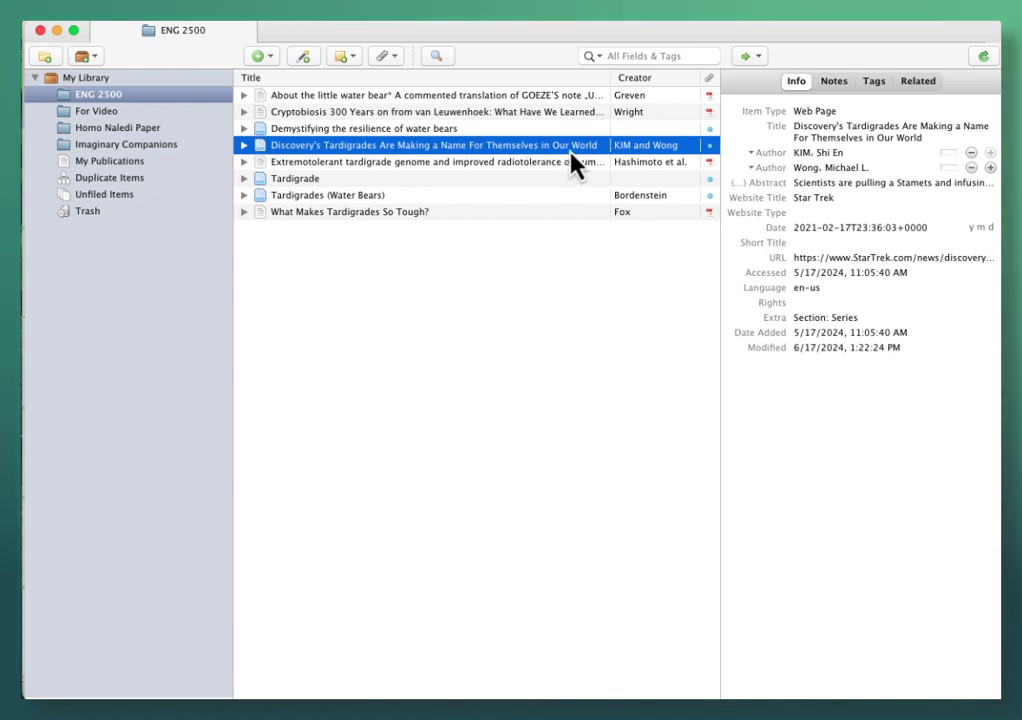
{"action": "left_click", "coordinate": [803, 134]}
{"action": "left_click", "coordinate": [823, 152]}
{"action": "left_click", "coordinate": [802, 156]}
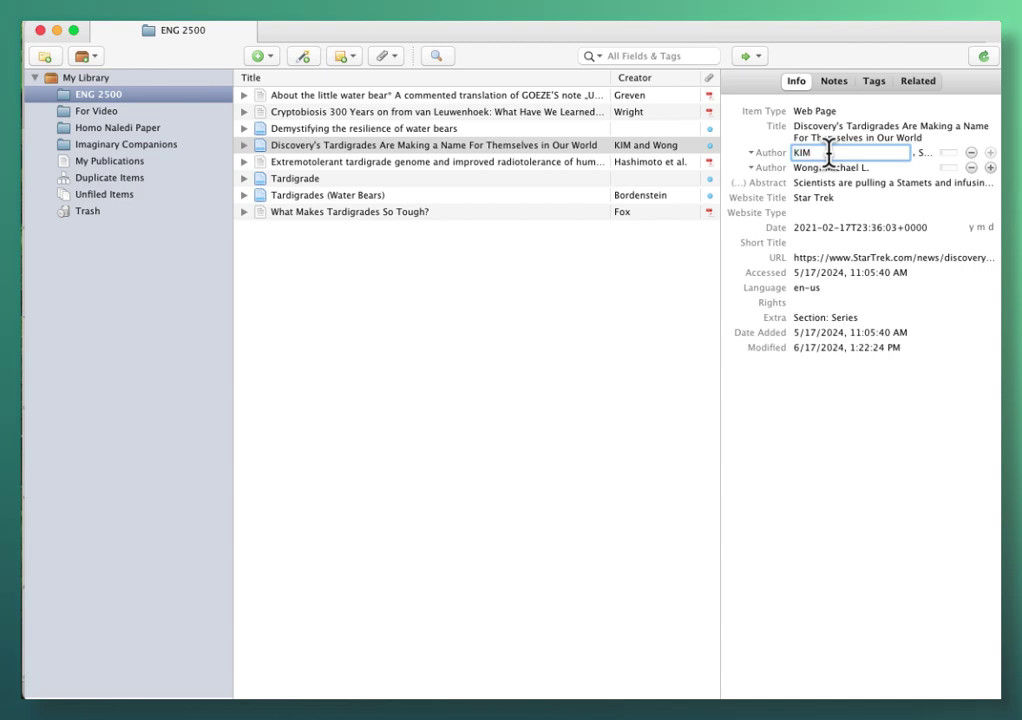
{"action": "key", "text": "BackSpace"}
{"action": "key", "text": "BackSpace"}
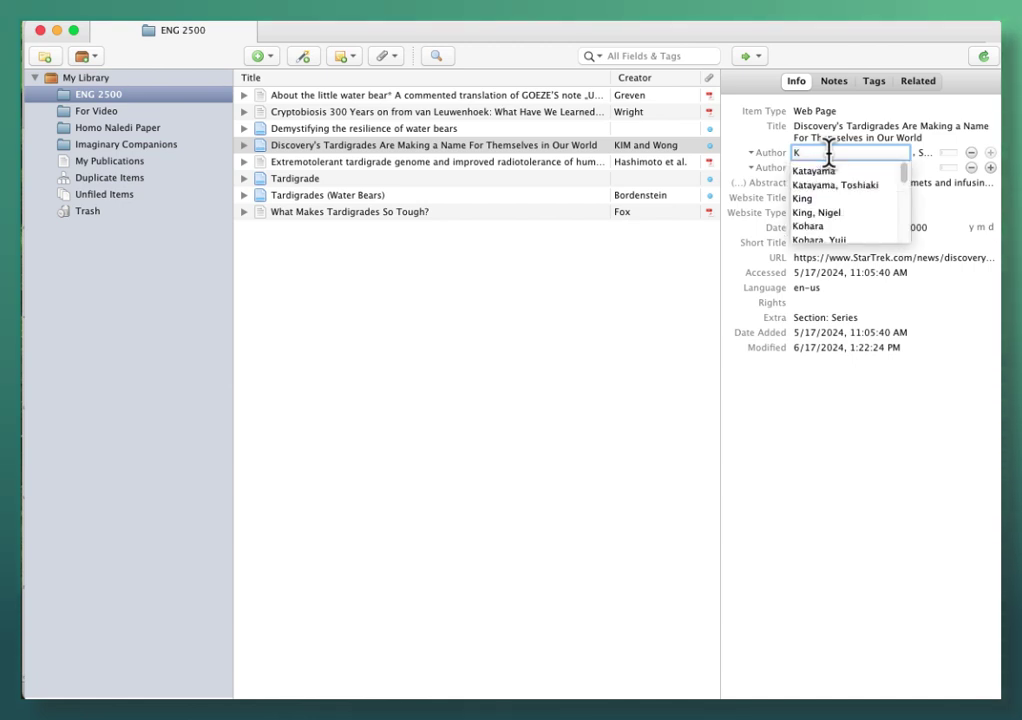
{"action": "type", "text": "im"}
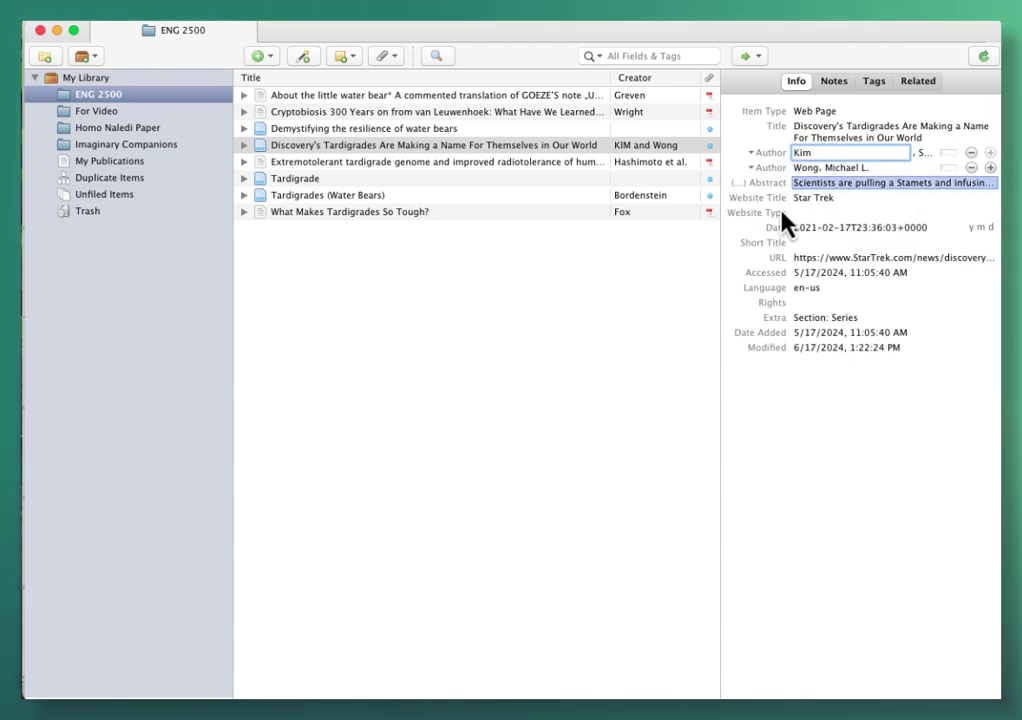
{"action": "left_click", "coordinate": [657, 285]}
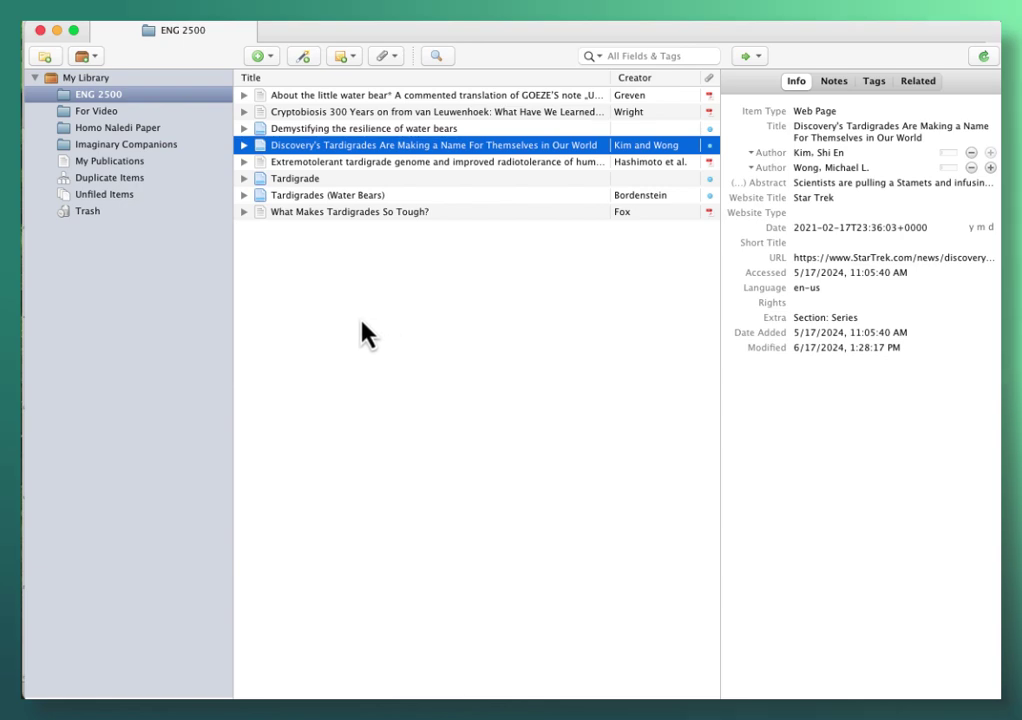
Back in Word, refresh the Zotero bibliography to pick up the corrected author name.
{"action": "left_click", "coordinate": [57, 31]}
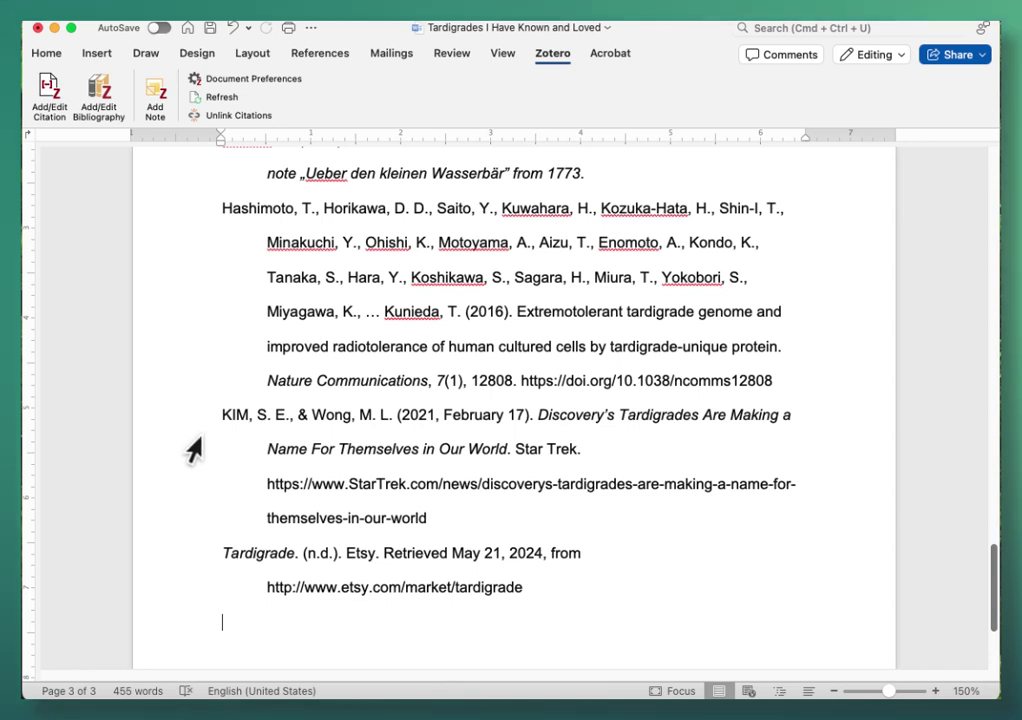
{"action": "left_click", "coordinate": [202, 105]}
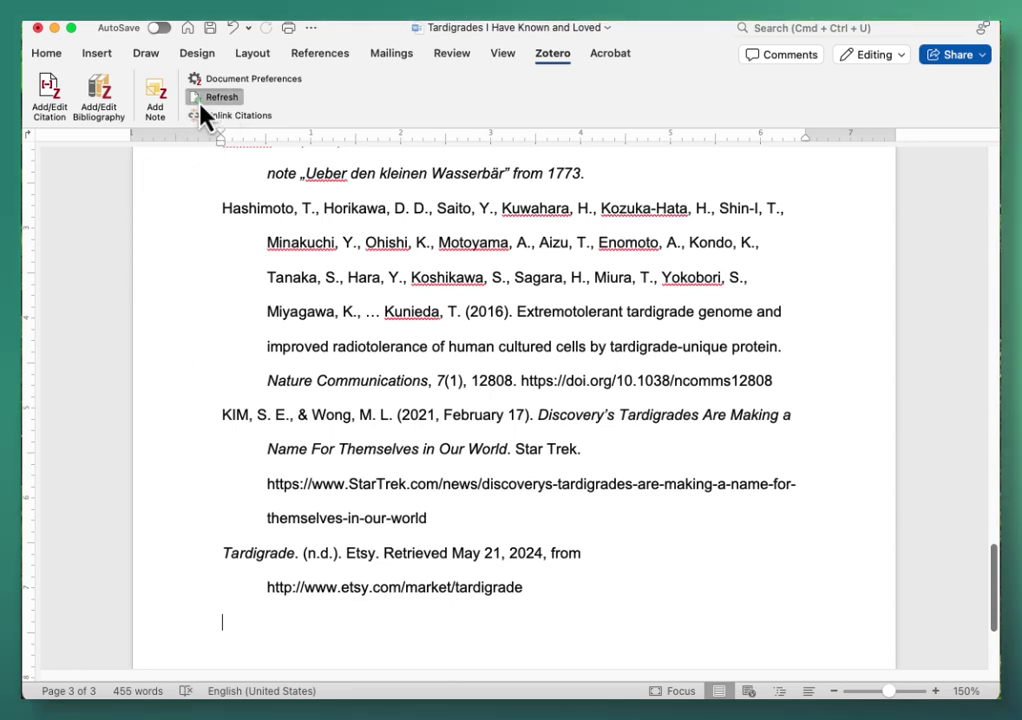